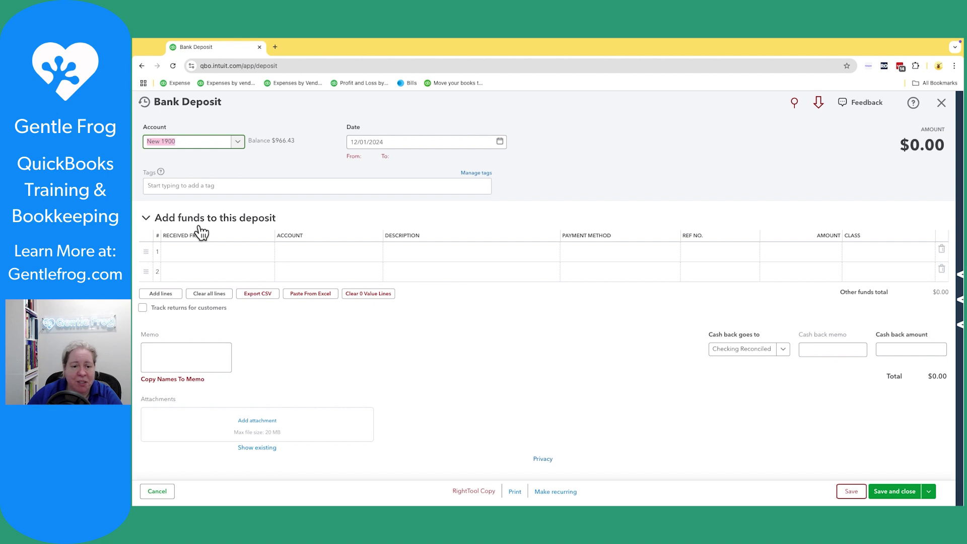
pyautogui.click(378, 145)
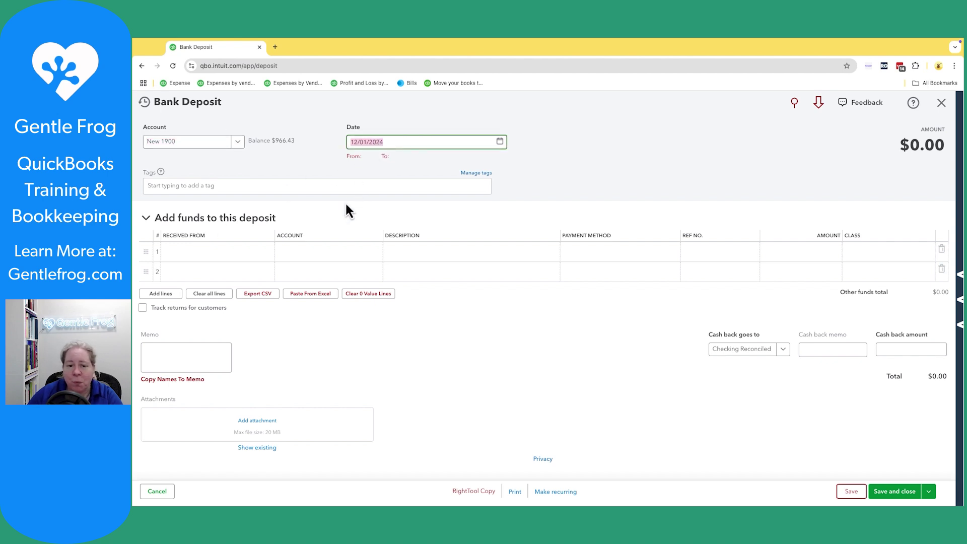
pyautogui.click(323, 252)
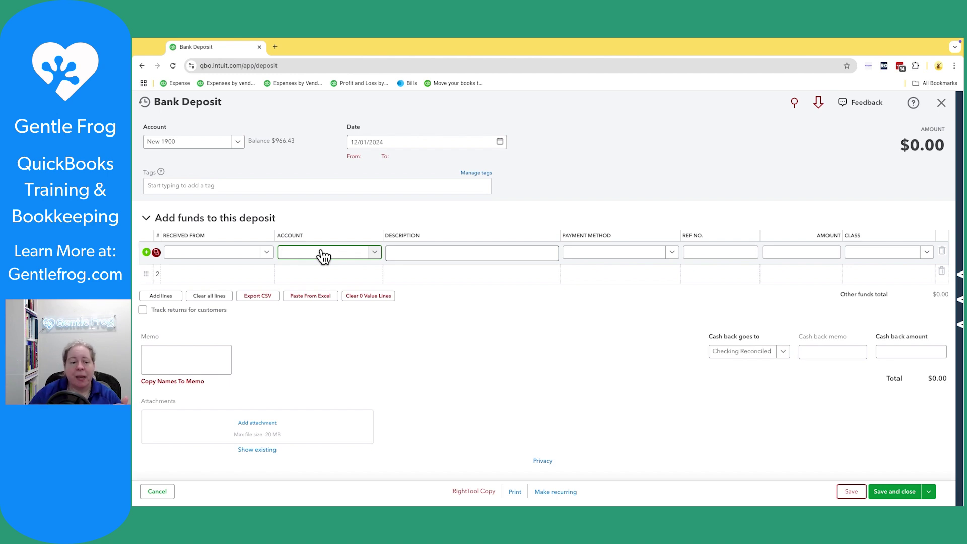
pyautogui.click(315, 275)
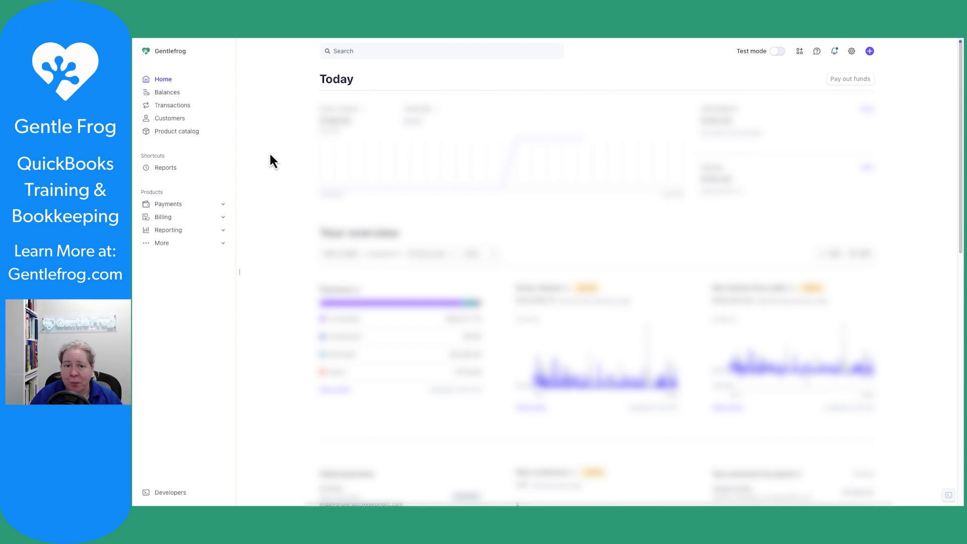
# Step: In the Stripe dashboard, open the payout completed on November 29 and examine its date, charges, fees, refunds and transactions
pyautogui.click(173, 93)
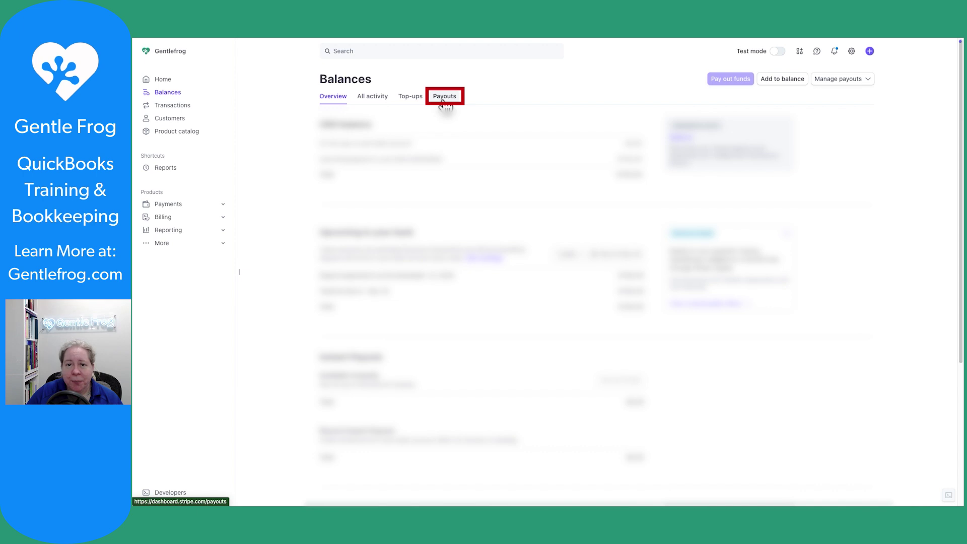
pyautogui.click(445, 101)
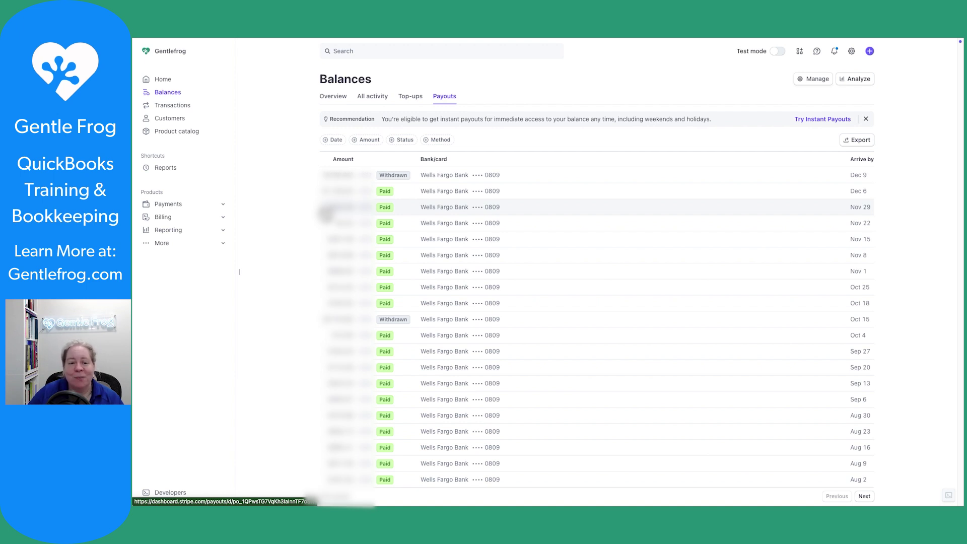
pyautogui.click(325, 211)
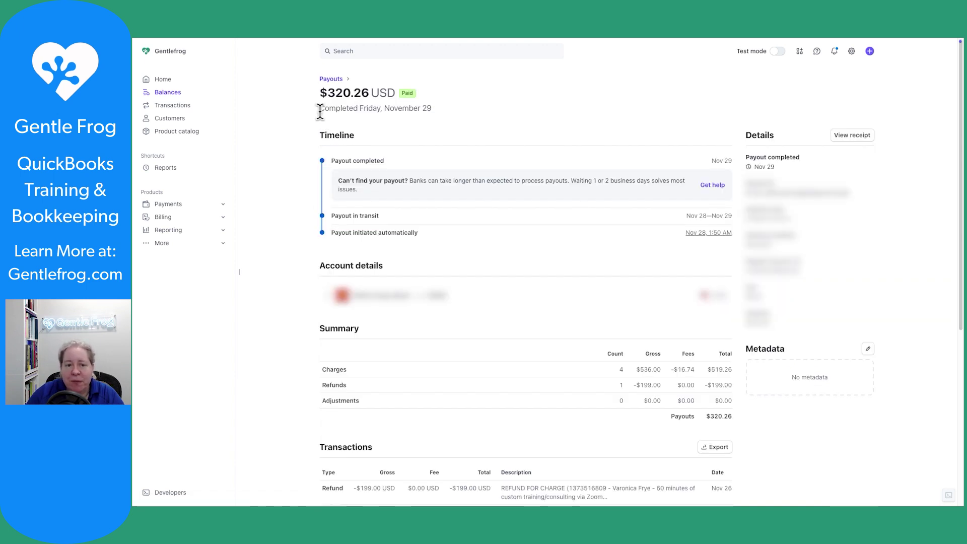
pyautogui.moveTo(320, 108); pyautogui.dragTo(426, 119)
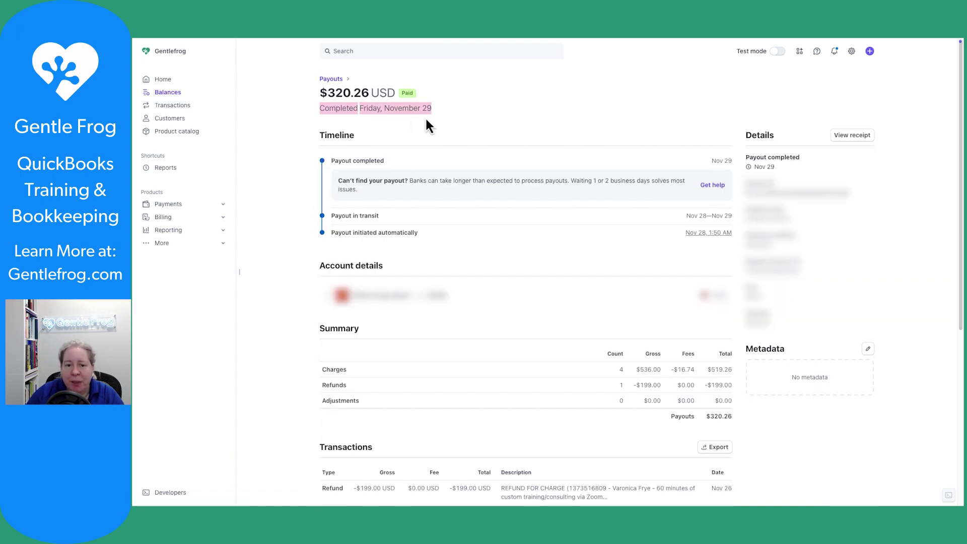
pyautogui.click(295, 270)
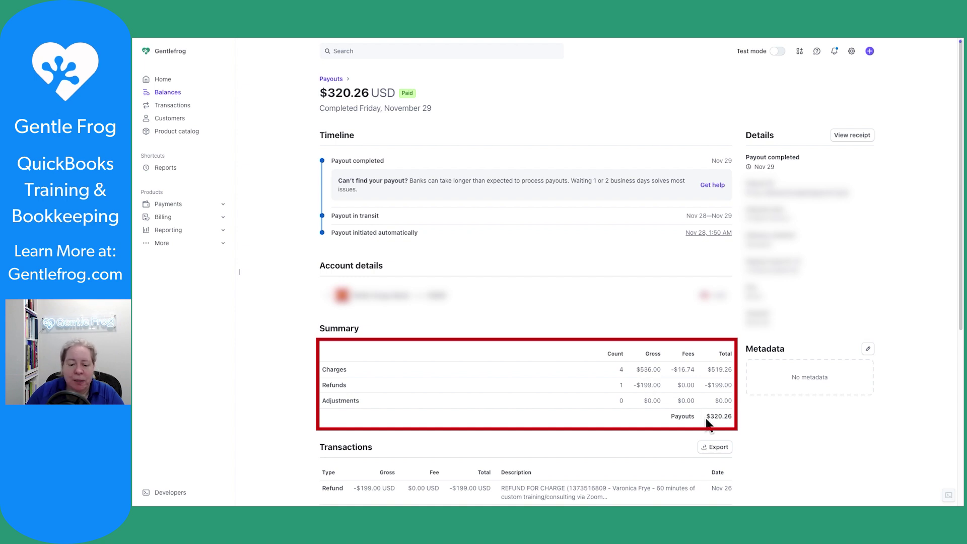
pyautogui.scroll(-3, 804, 382)
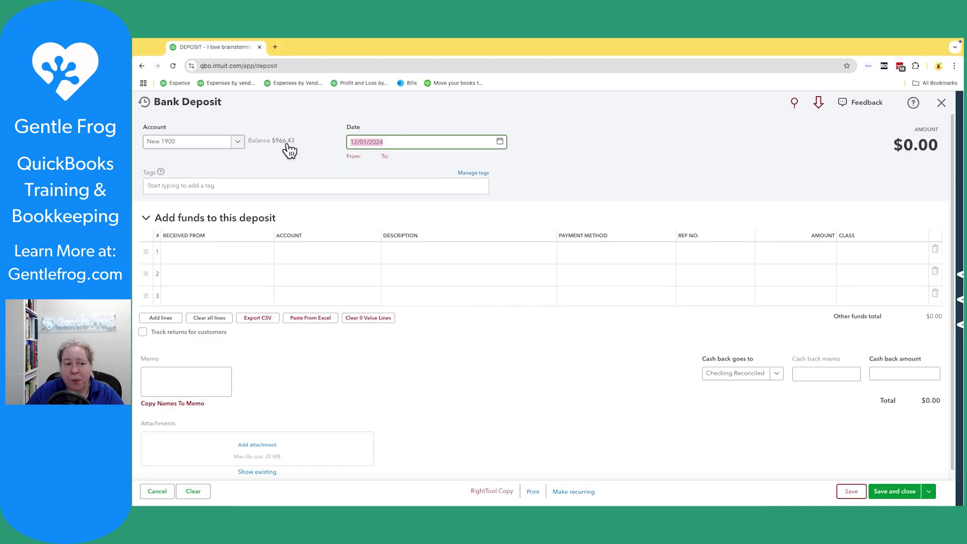
# Step: Switch to QuickBooks Online and set the date of the bank deposit into account New 1900 to 11/29/2024
pyautogui.click(205, 146)
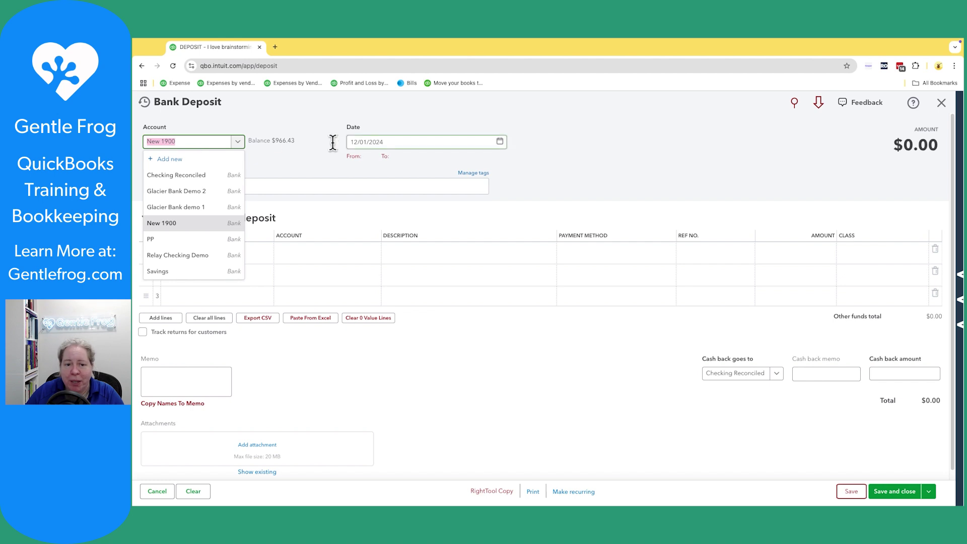
pyautogui.click(427, 146)
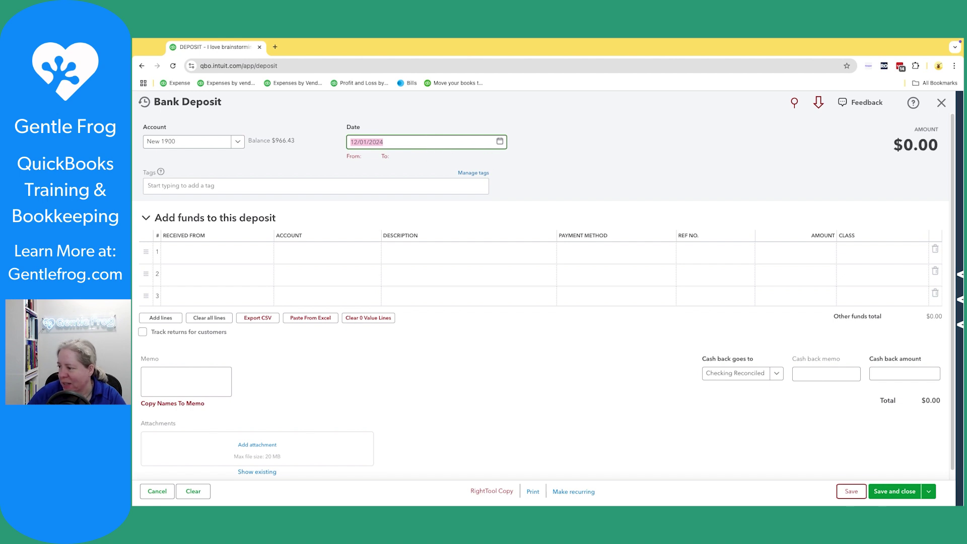
pyautogui.moveTo(388, 143); pyautogui.dragTo(341, 143)
pyautogui.write('112924')
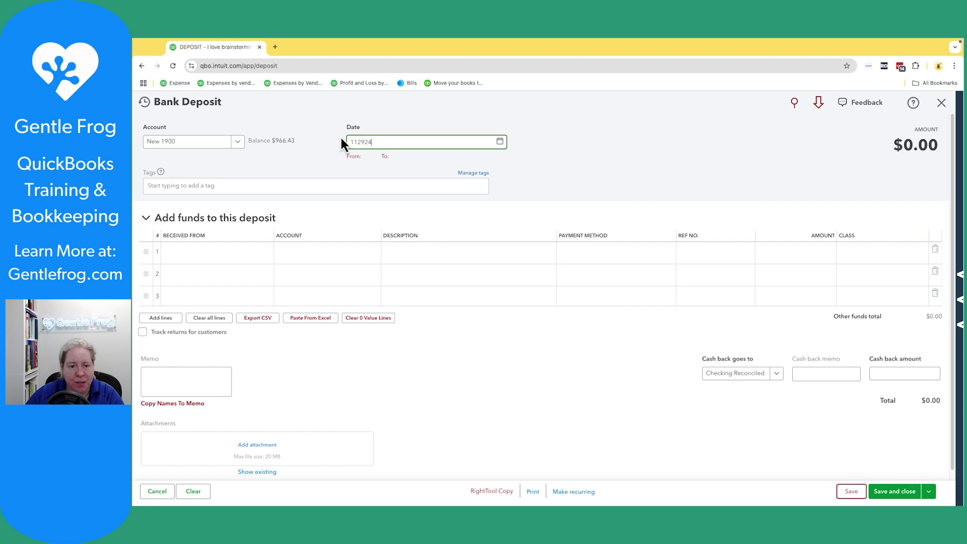
pyautogui.press('Tab')
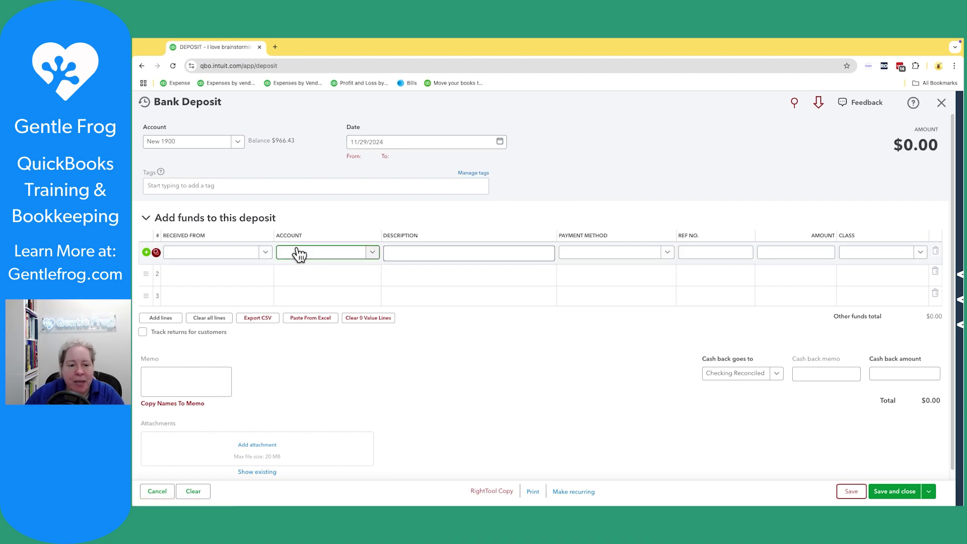
pyautogui.write('sa')
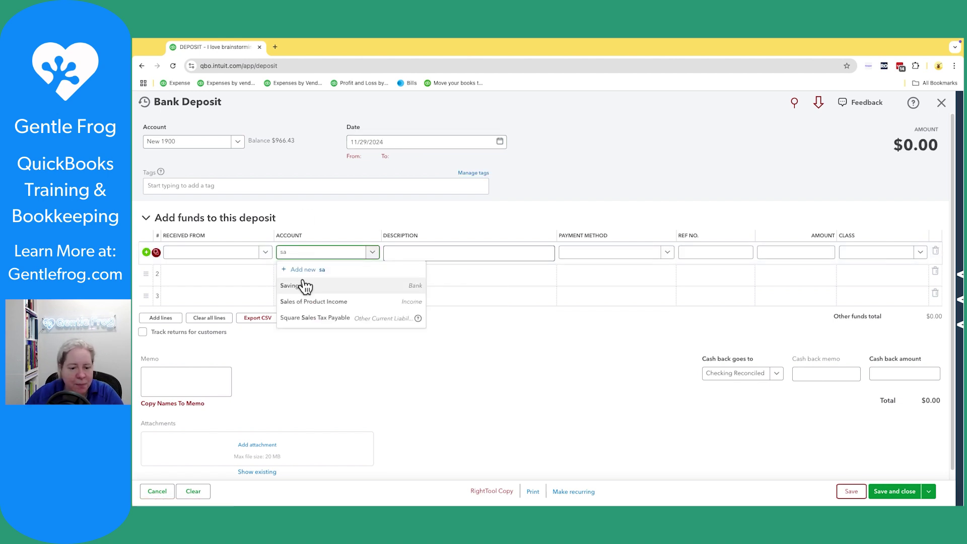
pyautogui.click(307, 302)
pyautogui.click(372, 253)
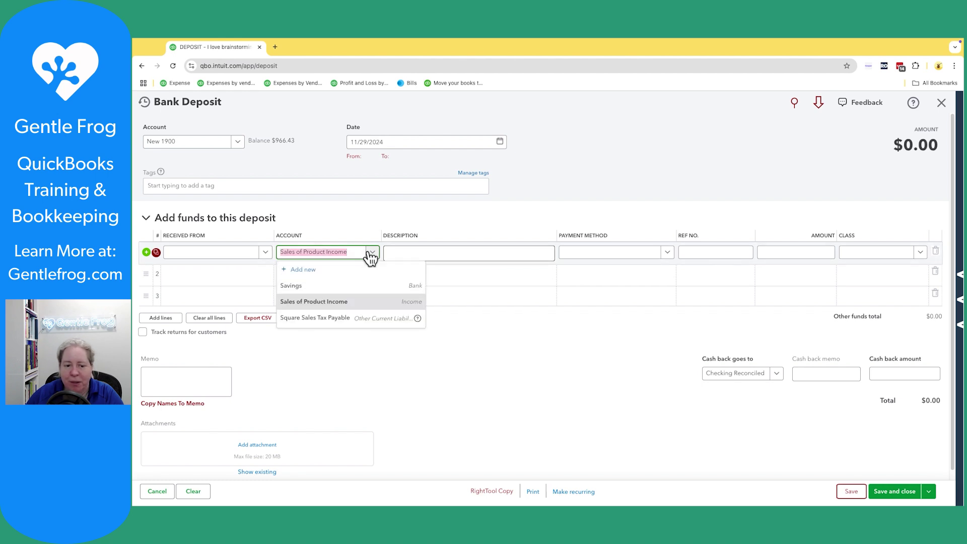
pyautogui.click(371, 253)
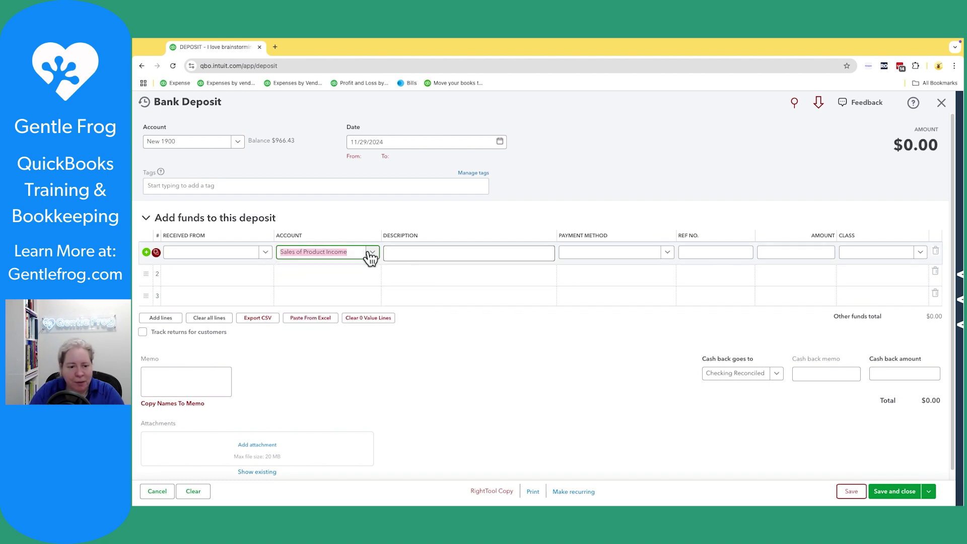
pyautogui.write('Se')
pyautogui.press('BackSpace')
pyautogui.press('BackSpace')
pyautogui.write('Ser')
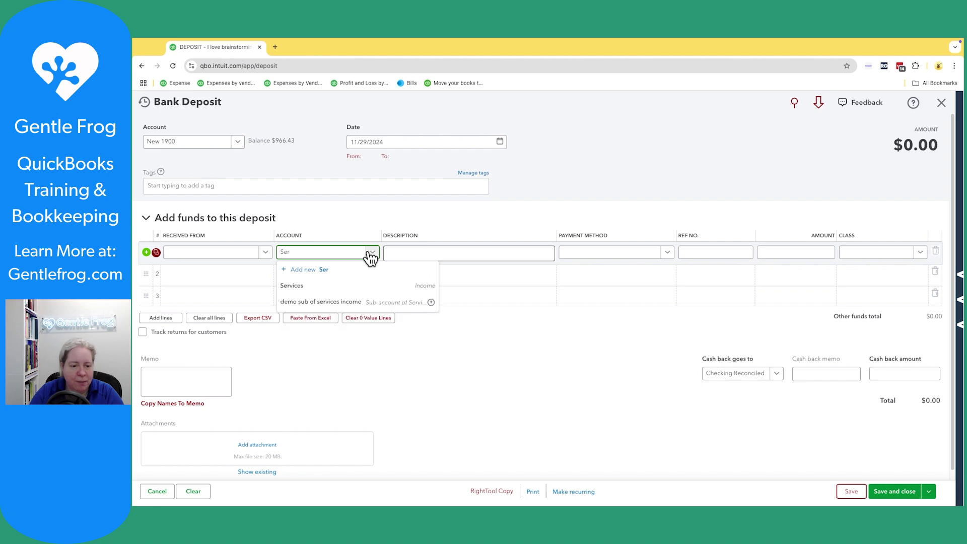
pyautogui.press('BackSpace')
pyautogui.press('BackSpace')
pyautogui.press('BackSpace')
# Step: Create a new account named Consulting with account type Income for the first deposit line
pyautogui.write('Consulting')
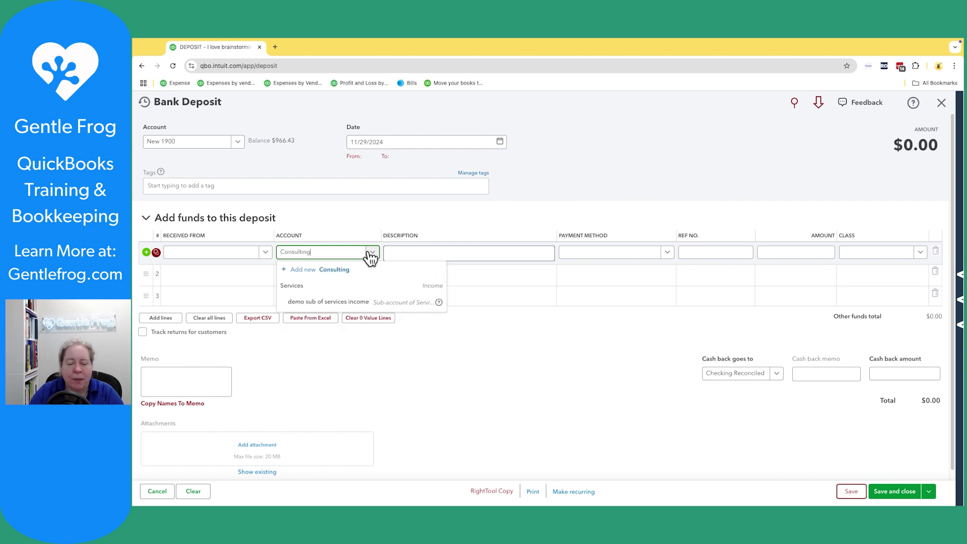
pyautogui.click(338, 271)
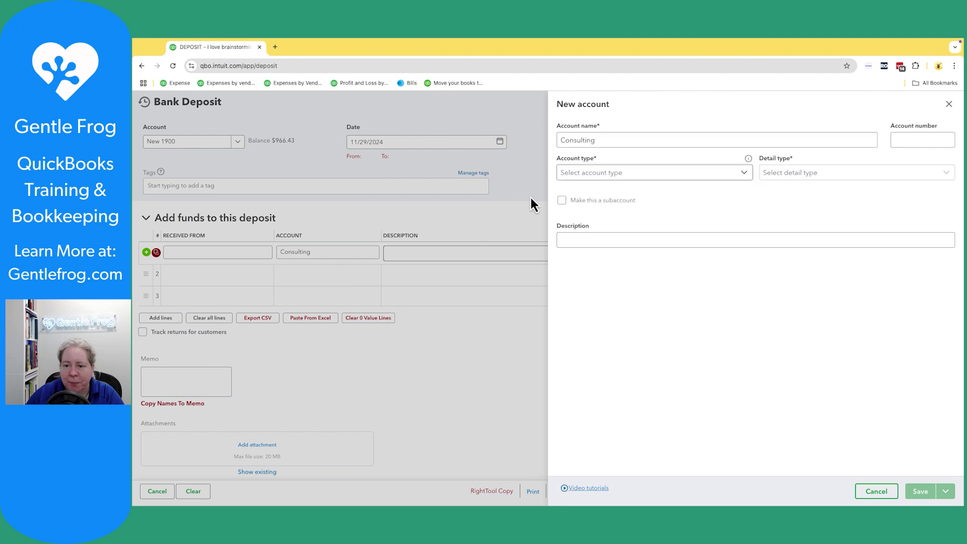
pyautogui.click(594, 175)
pyautogui.click(599, 193)
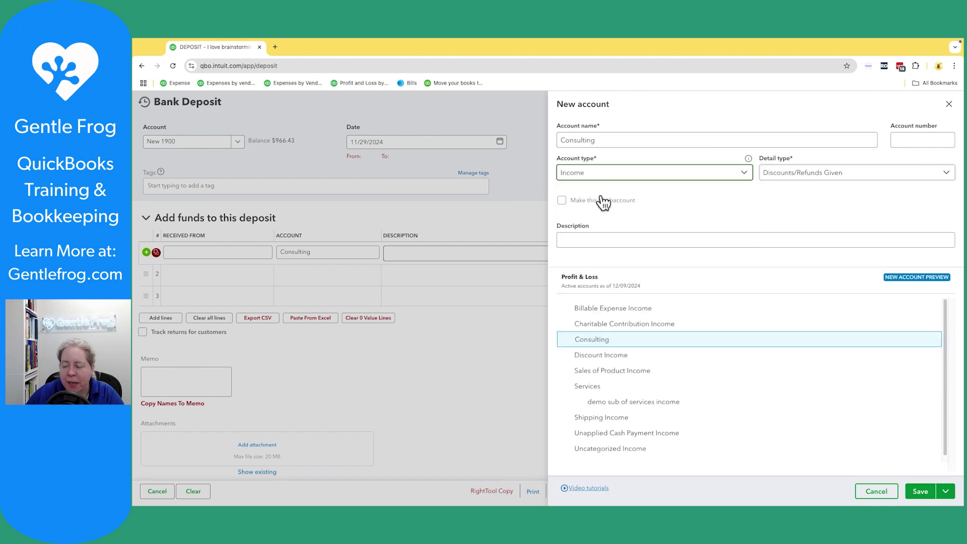
pyautogui.click(920, 493)
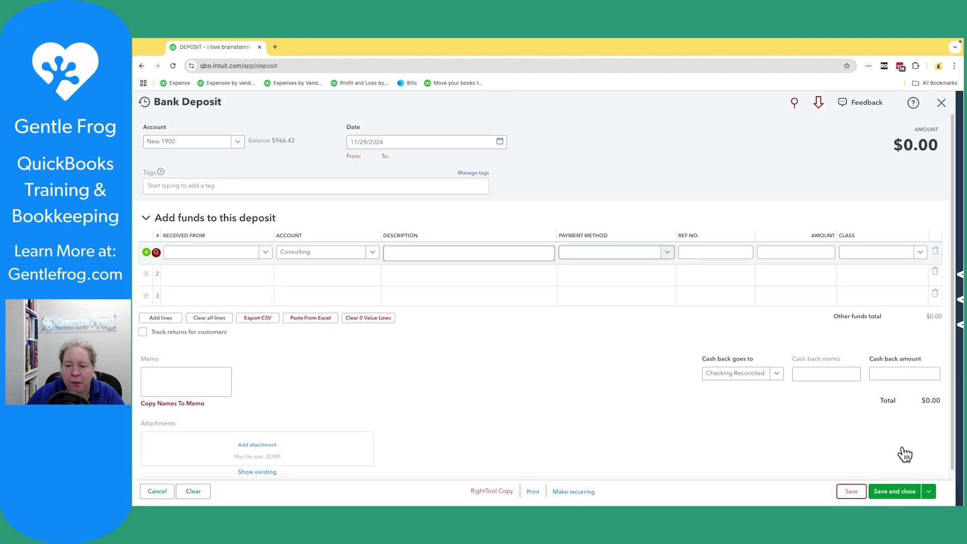
# Step: Set the amount of the first deposit line, the gross Consulting charges, to $536.00
pyautogui.click(832, 254)
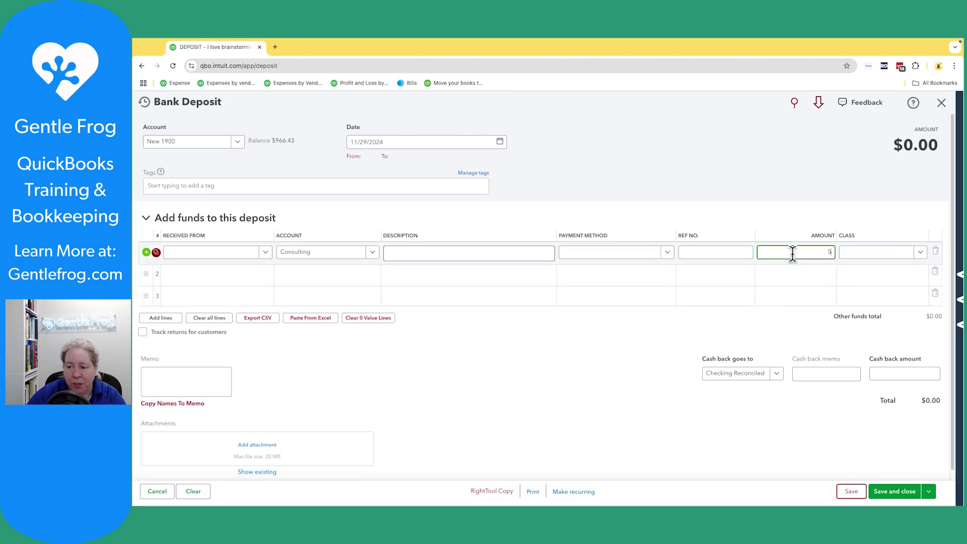
pyautogui.write('536')
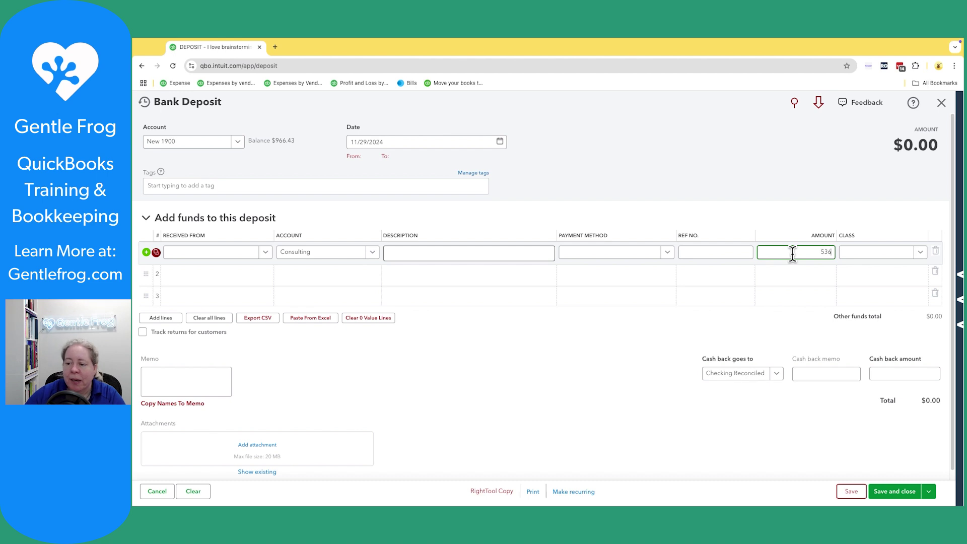
pyautogui.press('Tab')
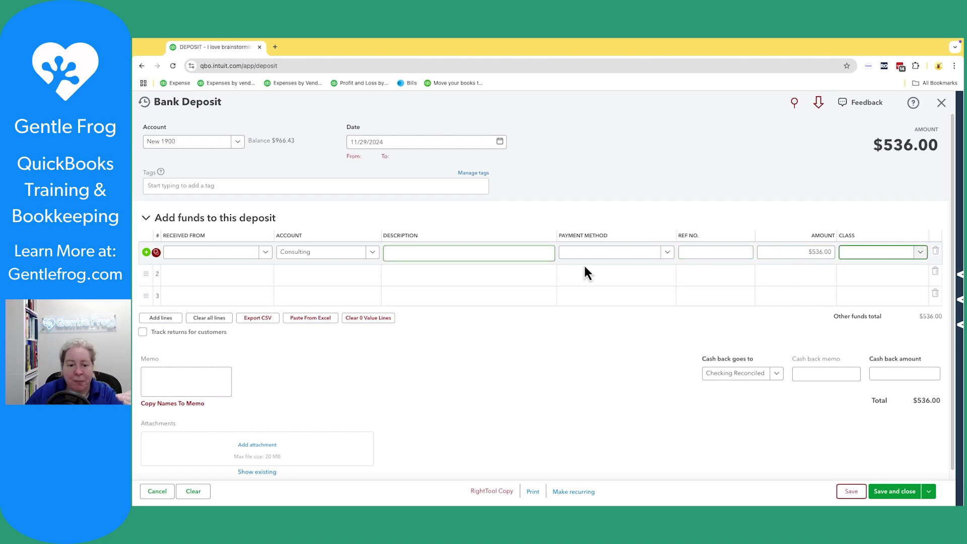
# Step: Fill the second deposit line with account Consulting, description "Refunded appt" and amount -199
pyautogui.click(349, 281)
pyautogui.write('con')
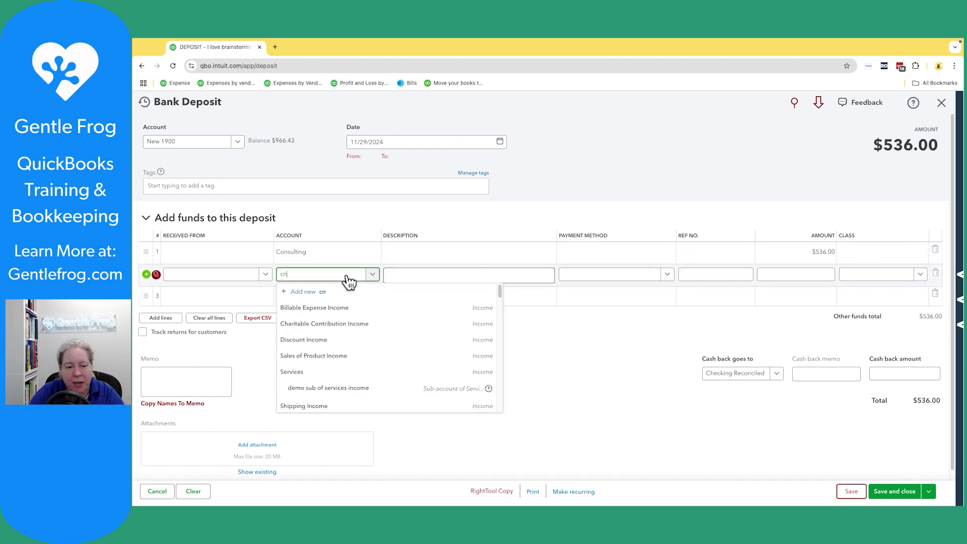
pyautogui.write('sulting')
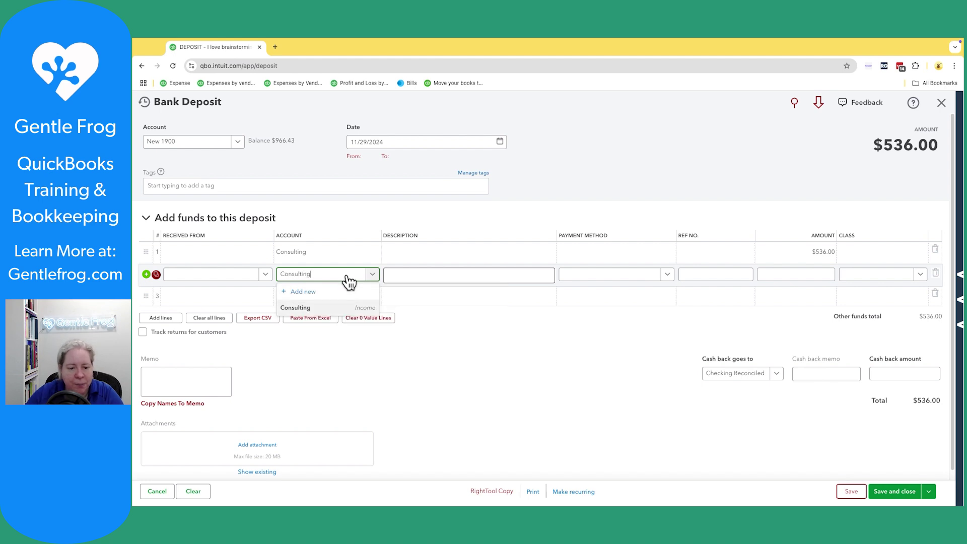
pyautogui.press('Tab')
pyautogui.write('Refunded appt')
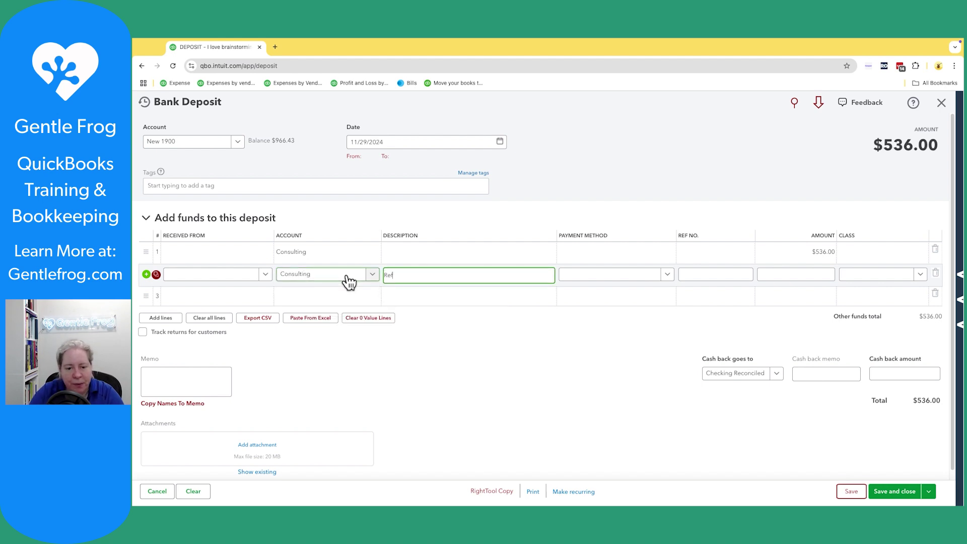
pyautogui.press('Tab')
pyautogui.press('Tab')
pyautogui.press('Tab')
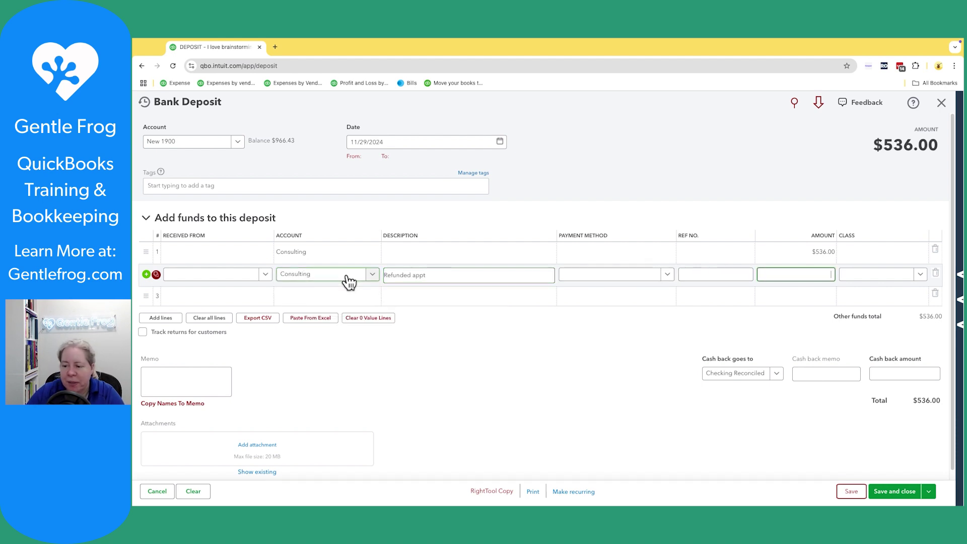
pyautogui.write('-199')
pyautogui.press('Tab')
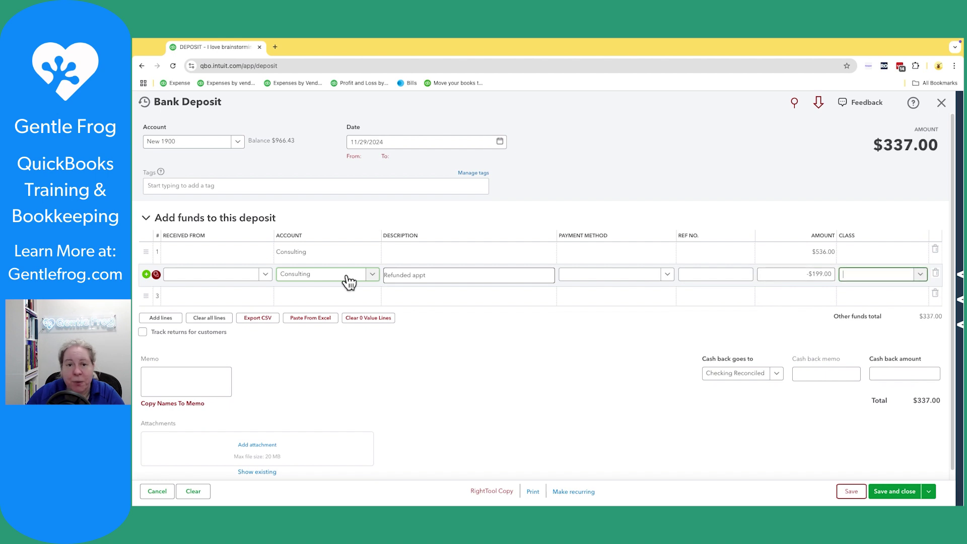
# Step: Create a new account named Merchant Account Fees with account type Expenses for the third deposit line
pyautogui.click(344, 298)
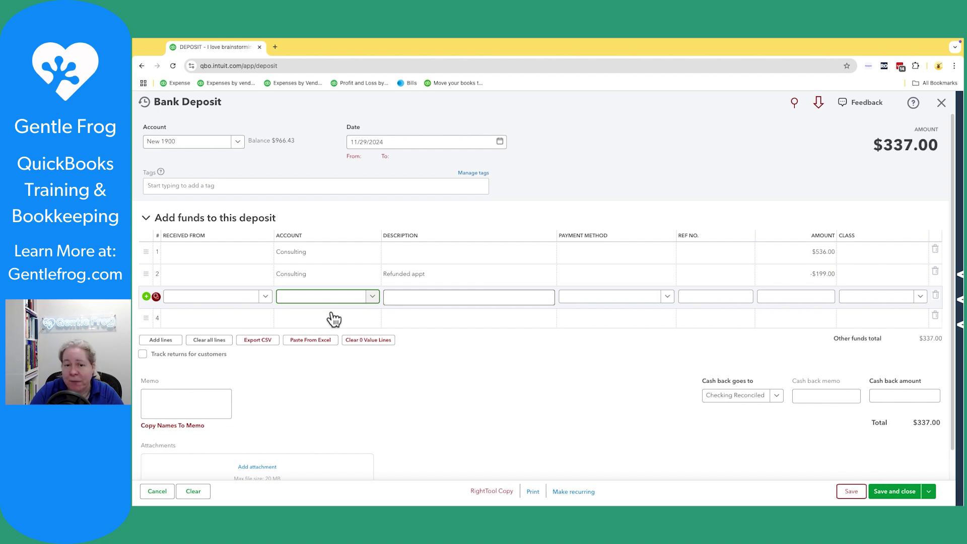
pyautogui.write('merch')
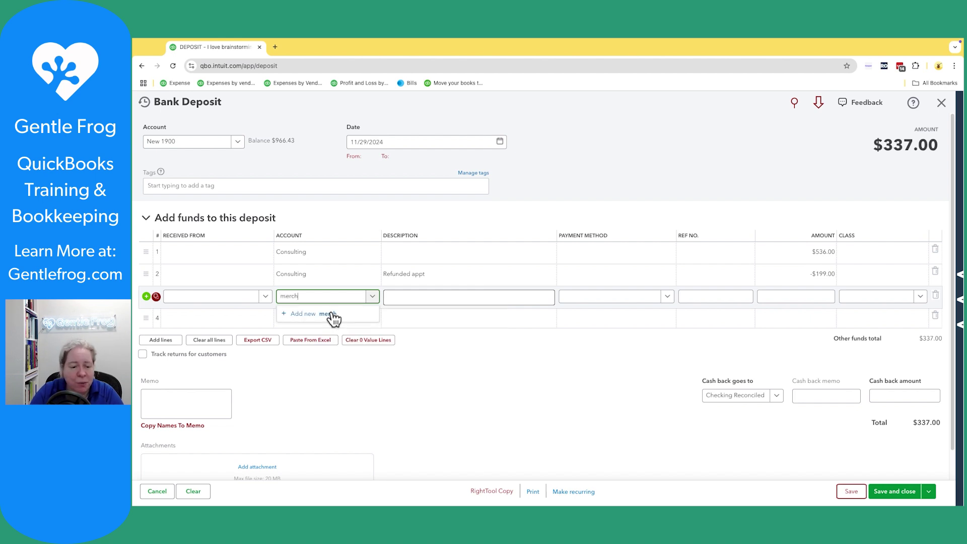
pyautogui.press('BackSpace')
pyautogui.press('BackSpace')
pyautogui.press('BackSpace')
pyautogui.press('BackSpace')
pyautogui.press('BackSpace')
pyautogui.write('Mercha')
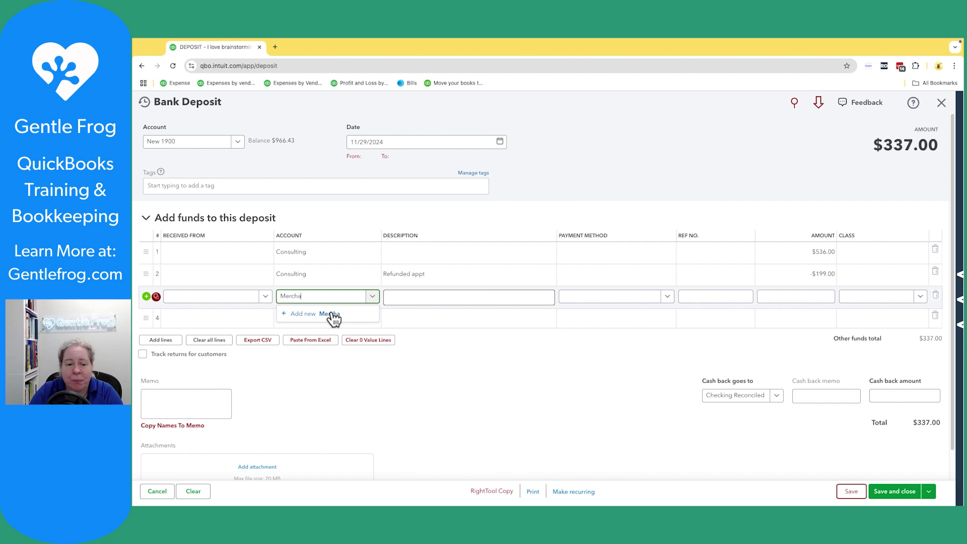
pyautogui.write('nt Account ')
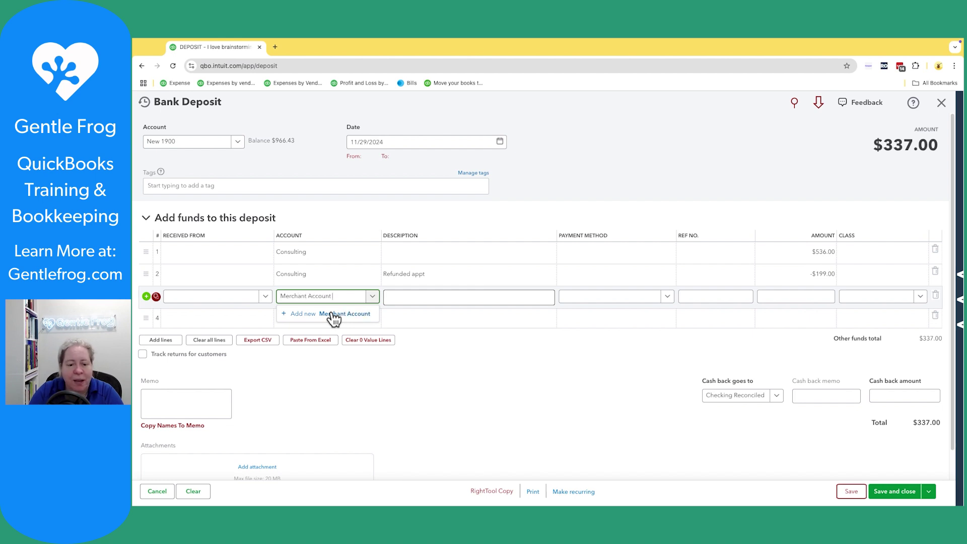
pyautogui.write('Fees')
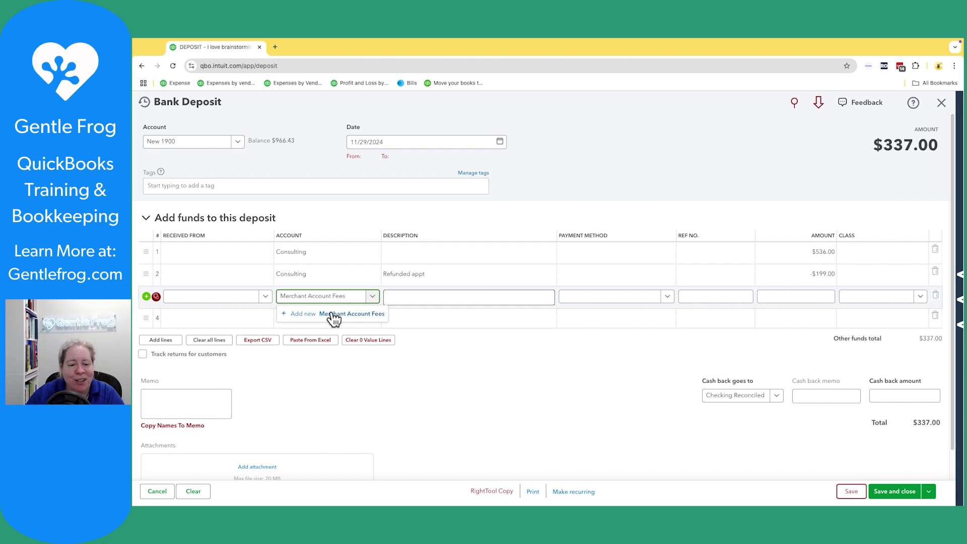
pyautogui.click(333, 315)
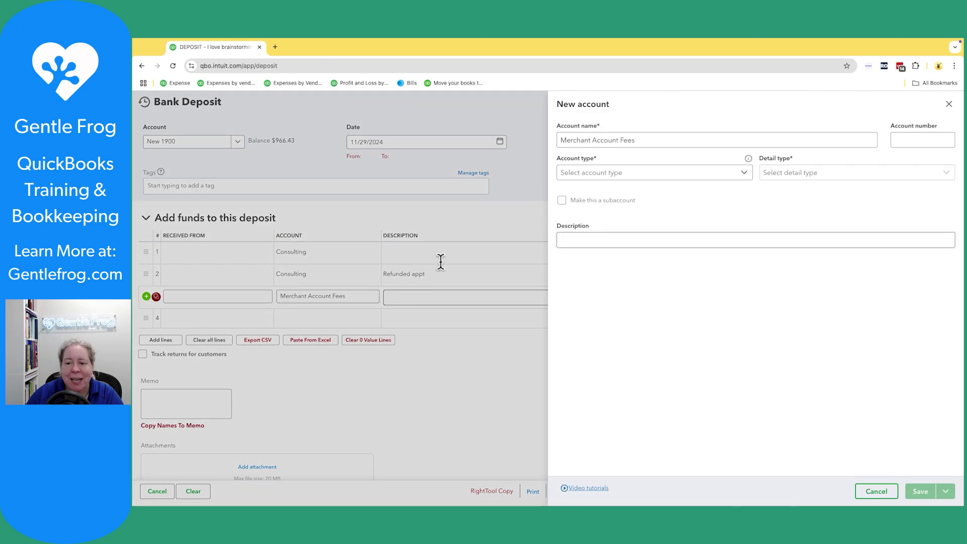
pyautogui.click(634, 173)
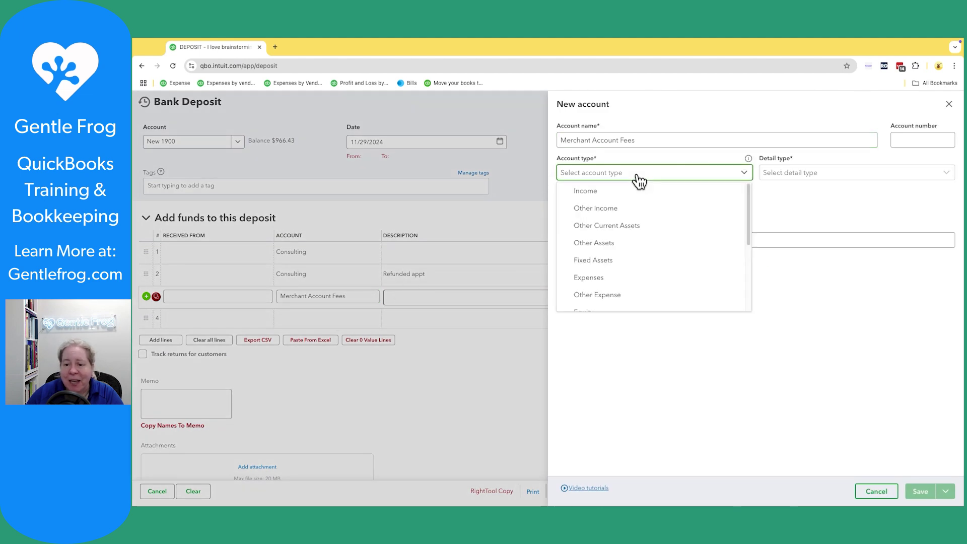
pyautogui.click(617, 277)
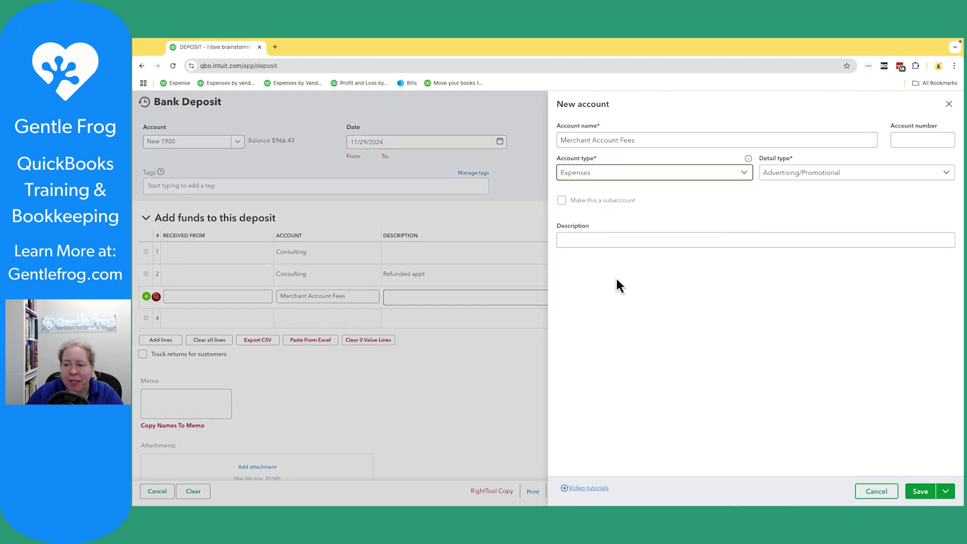
pyautogui.click(921, 493)
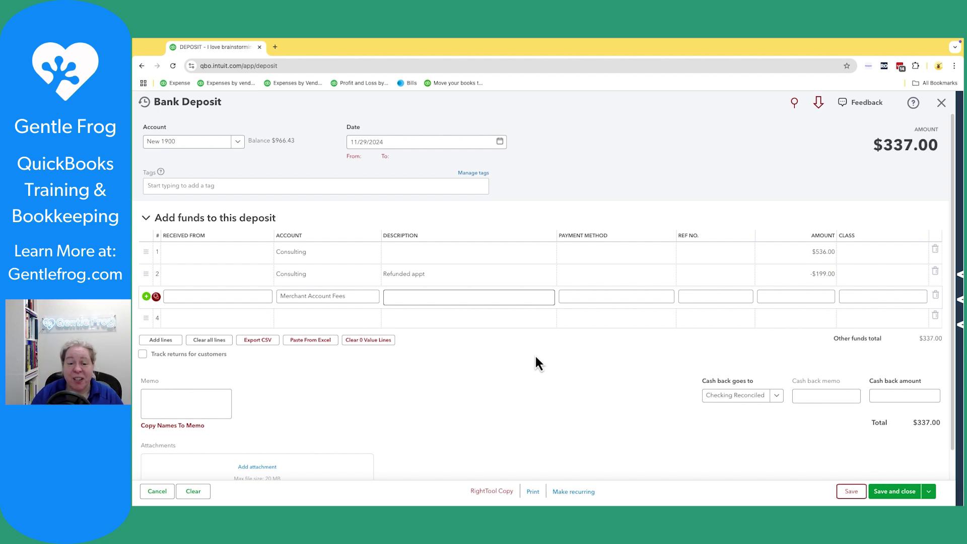
# Step: Add the description "Zoom calls" to the first deposit line, the gross Consulting charges
pyautogui.click(431, 300)
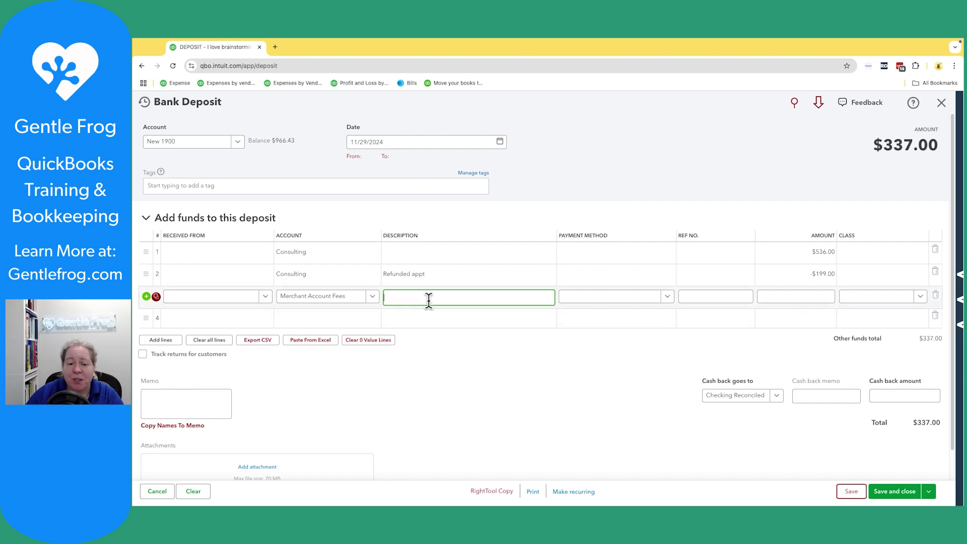
pyautogui.click(427, 254)
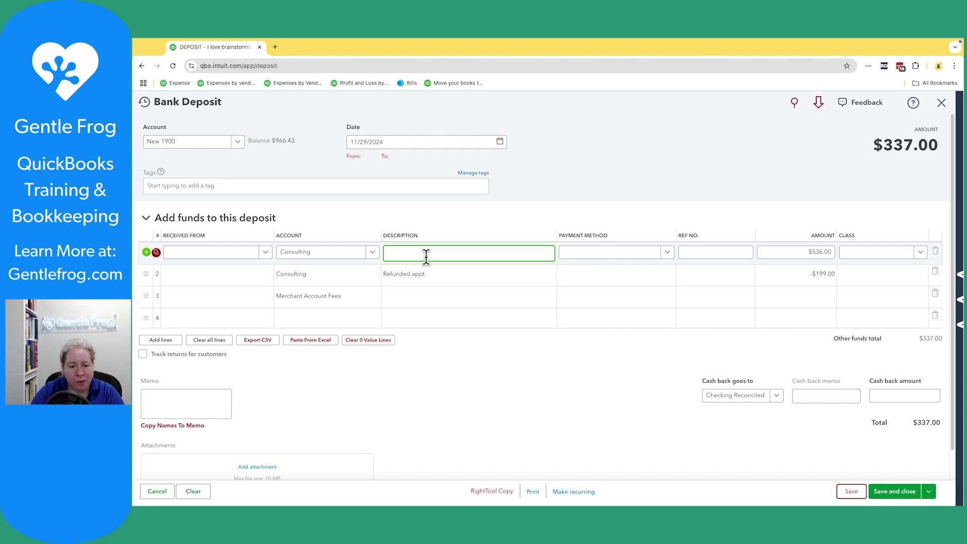
pyautogui.write('Zoom calls')
# Step: Give the Merchant Account Fees line the description "Stripe fee" and an amount of -$16.74
pyautogui.click(405, 298)
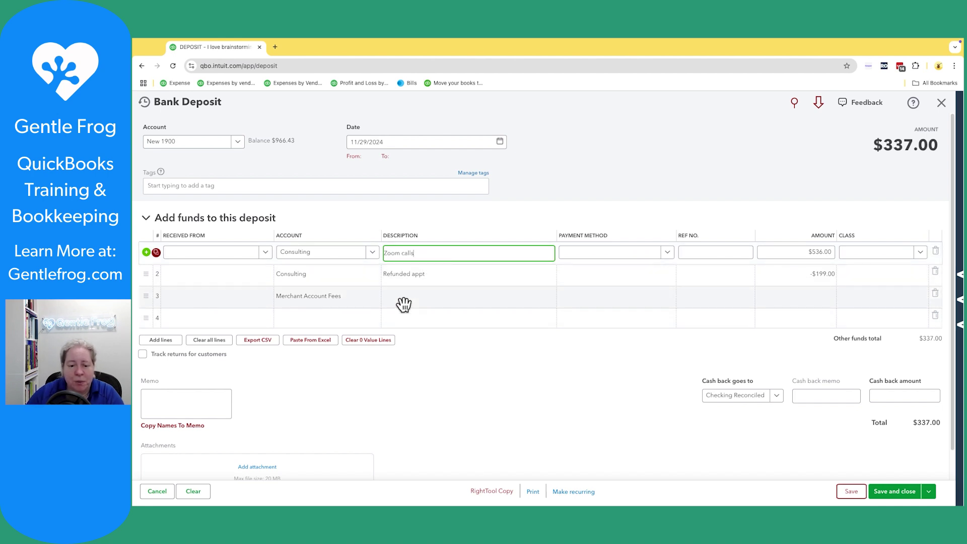
pyautogui.write('S')
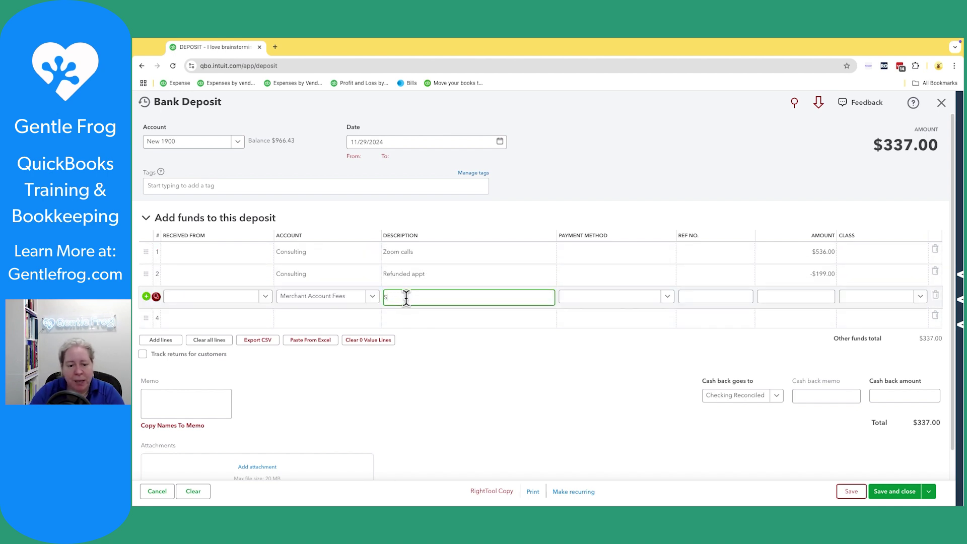
pyautogui.write('tripe fe')
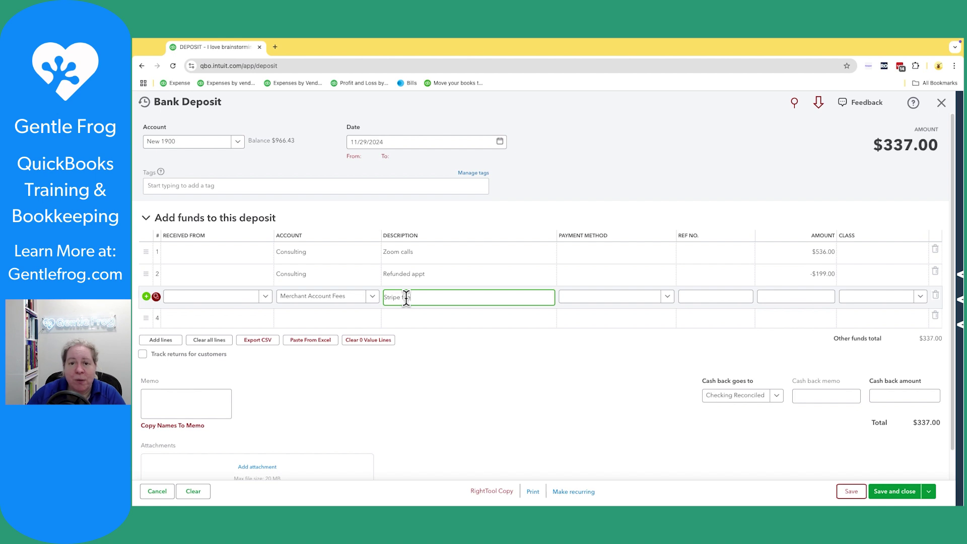
pyautogui.write('e')
pyautogui.click(781, 297)
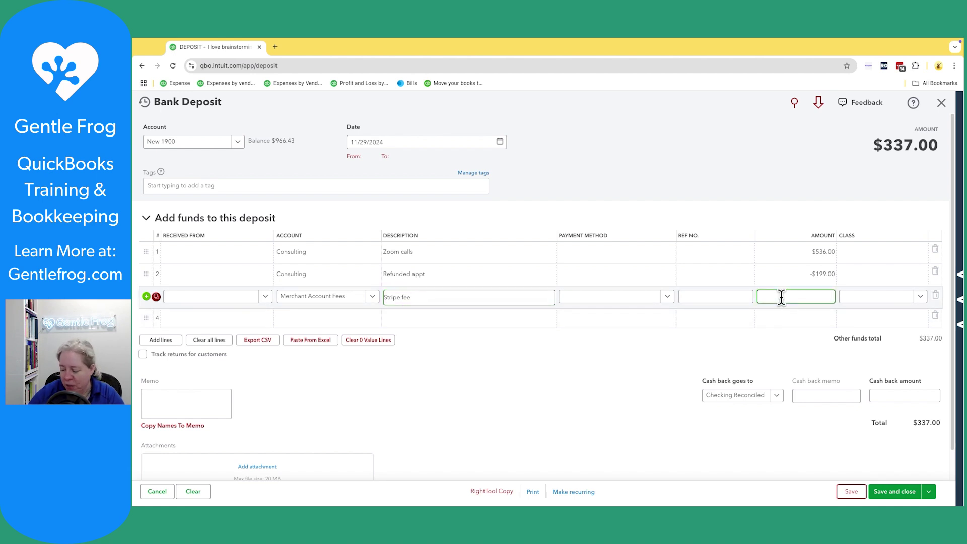
pyautogui.write('-')
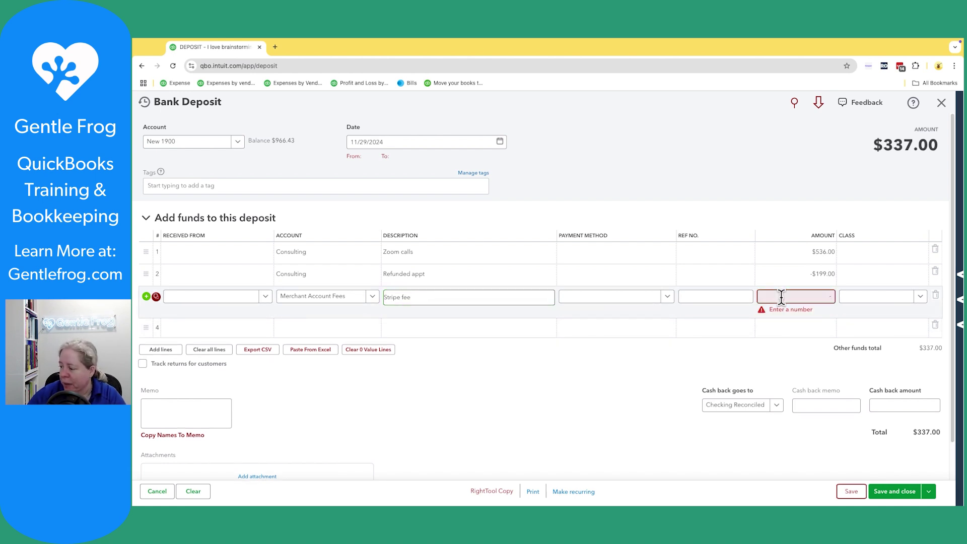
pyautogui.write('$16.74')
pyautogui.press('Tab')
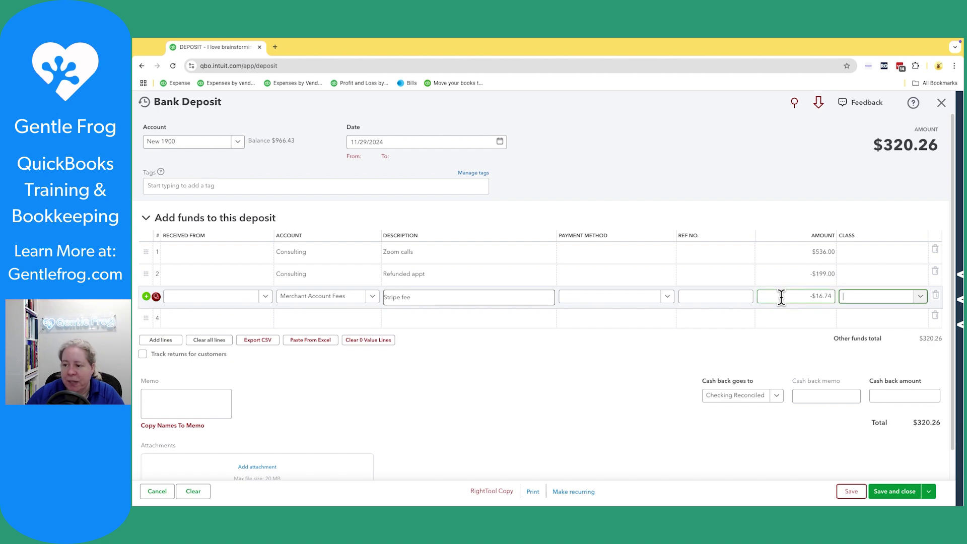
# Step: Check the deposit's total amount and date, and save and close the bank deposit
pyautogui.click(634, 380)
pyautogui.moveTo(873, 146); pyautogui.dragTo(922, 161)
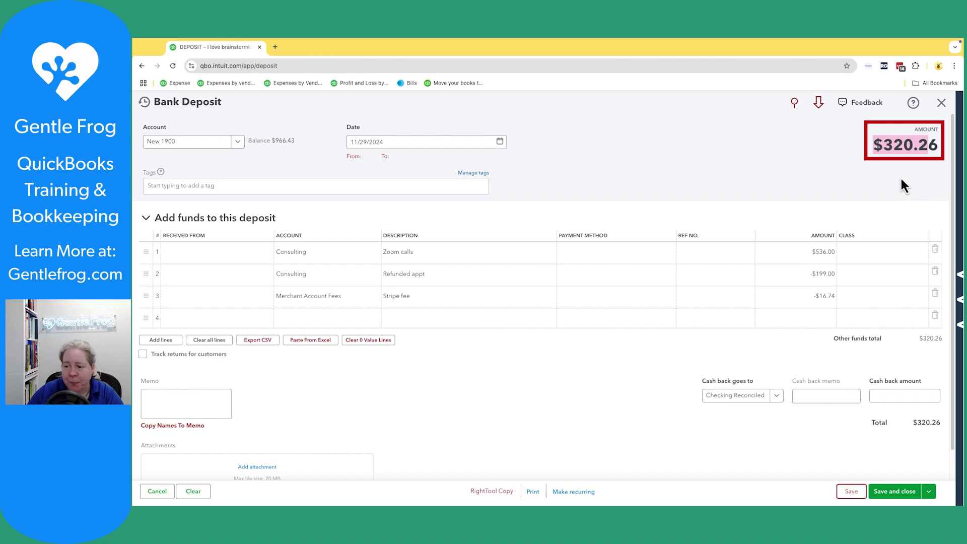
pyautogui.click(918, 177)
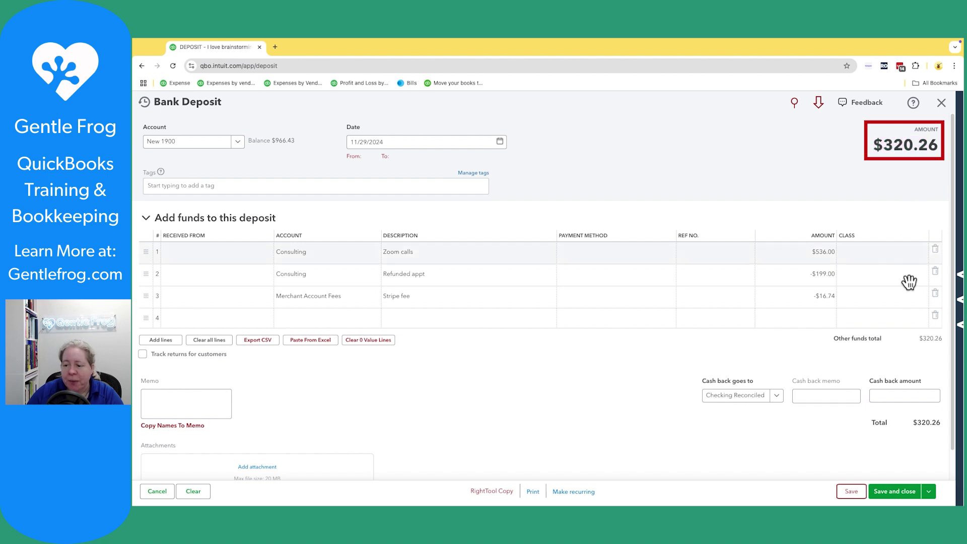
pyautogui.click(411, 141)
pyautogui.click(910, 493)
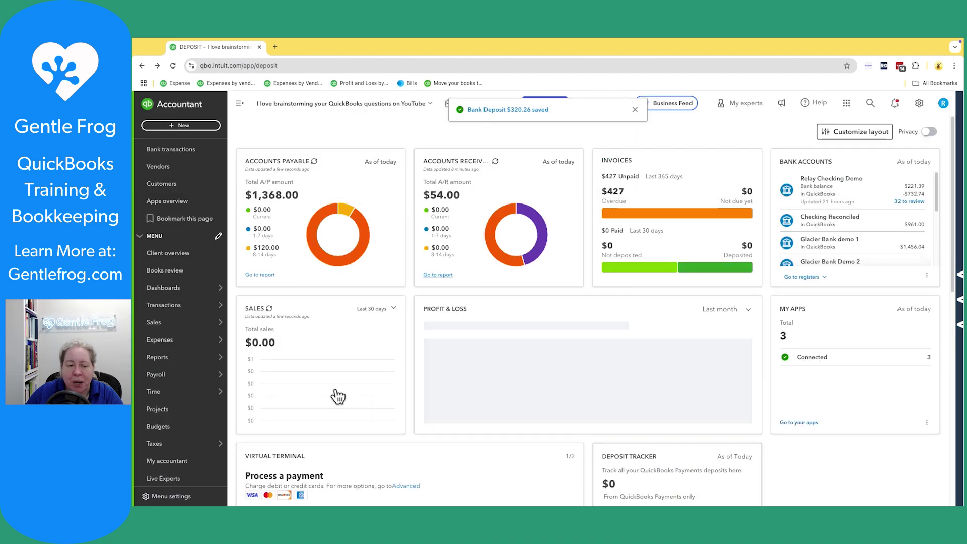
# Step: Open the Profit and Loss report from the list of standard reports
pyautogui.moveTo(177, 364)
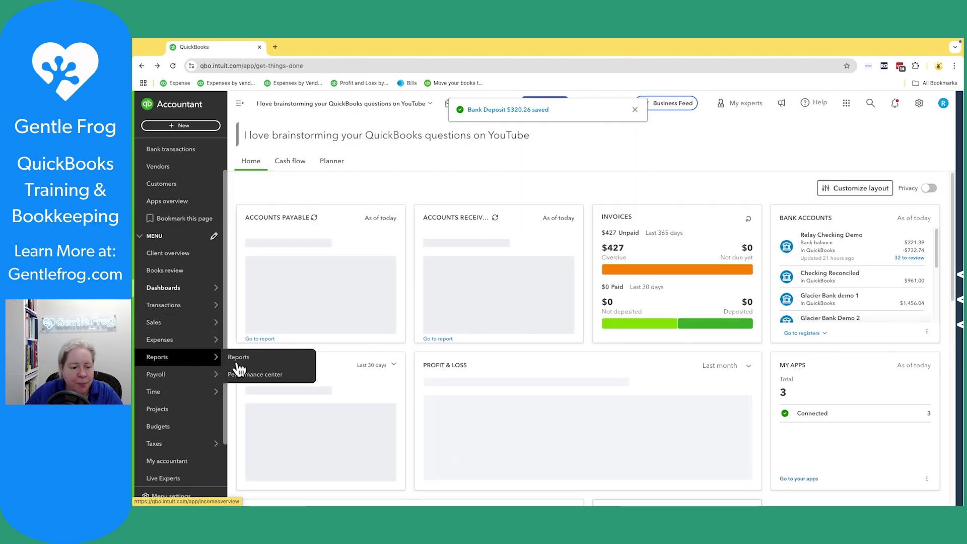
pyautogui.click(239, 361)
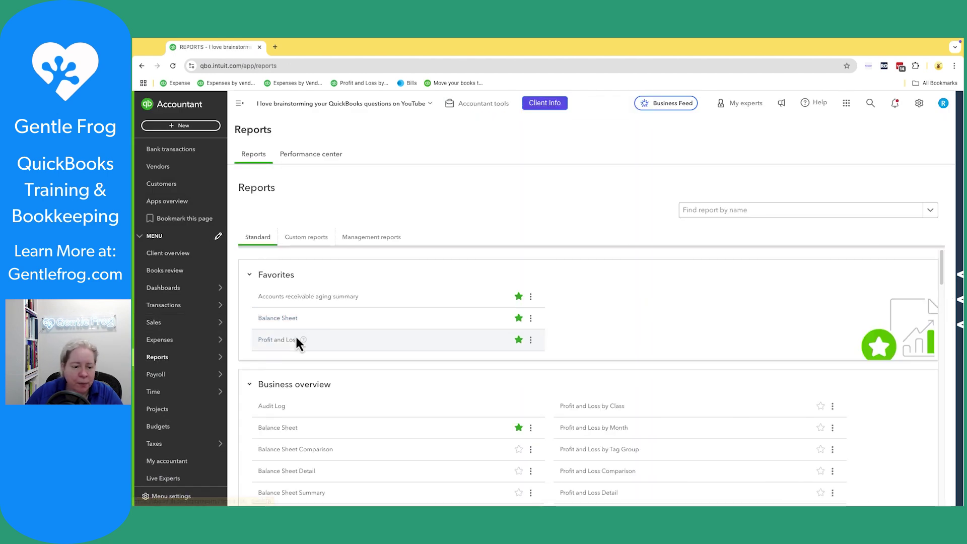
pyautogui.click(281, 341)
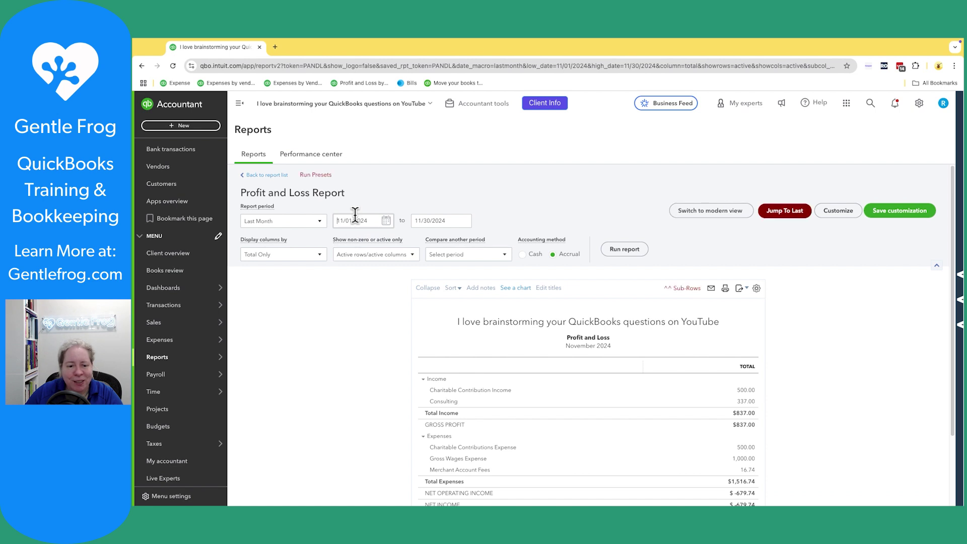
# Step: Run the Profit and Loss report for 11/29/2024 to 11/29/2024 using the Cash accounting method
pyautogui.press('BackSpace')
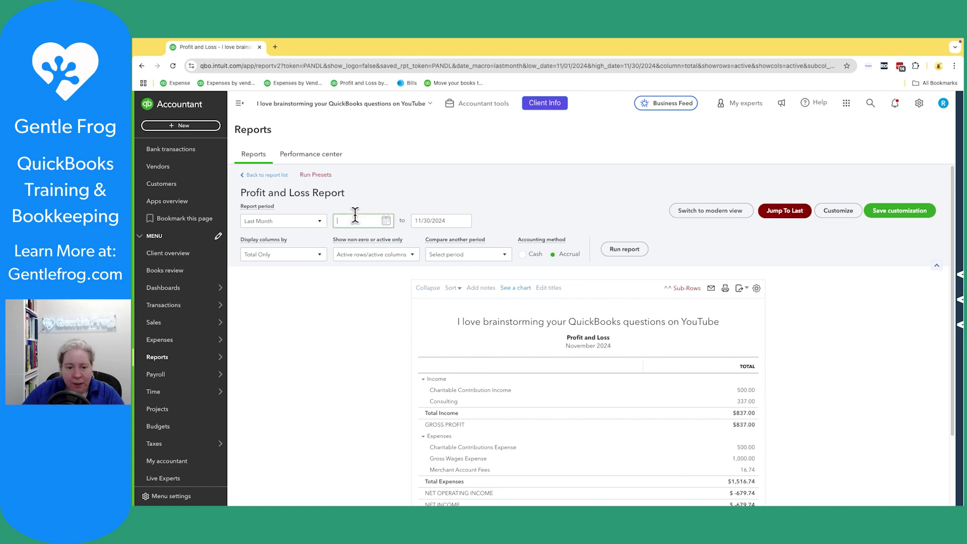
pyautogui.write('11/29/2024')
pyautogui.press('Tab')
pyautogui.write('112924')
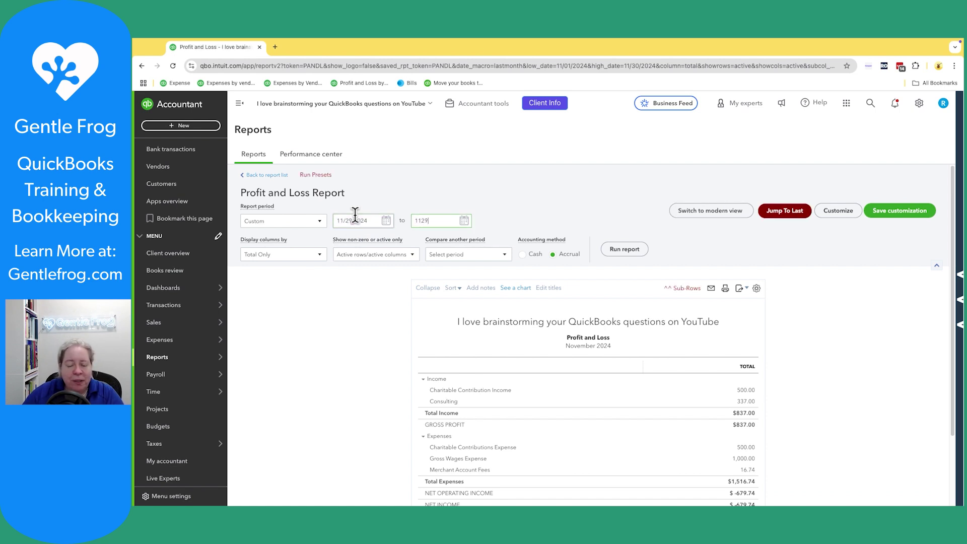
pyautogui.press('Tab')
pyautogui.click(523, 254)
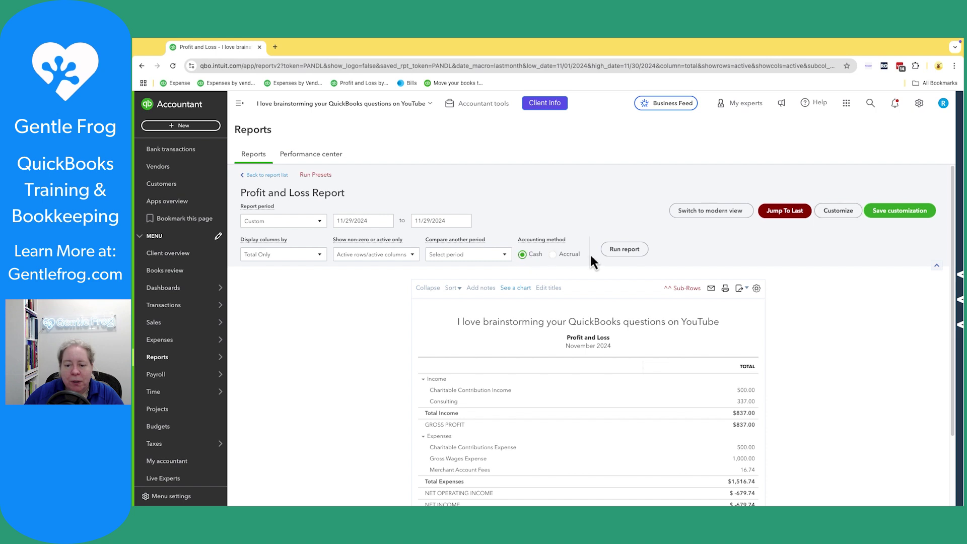
pyautogui.click(627, 251)
pyautogui.scroll(-1, 631, 252)
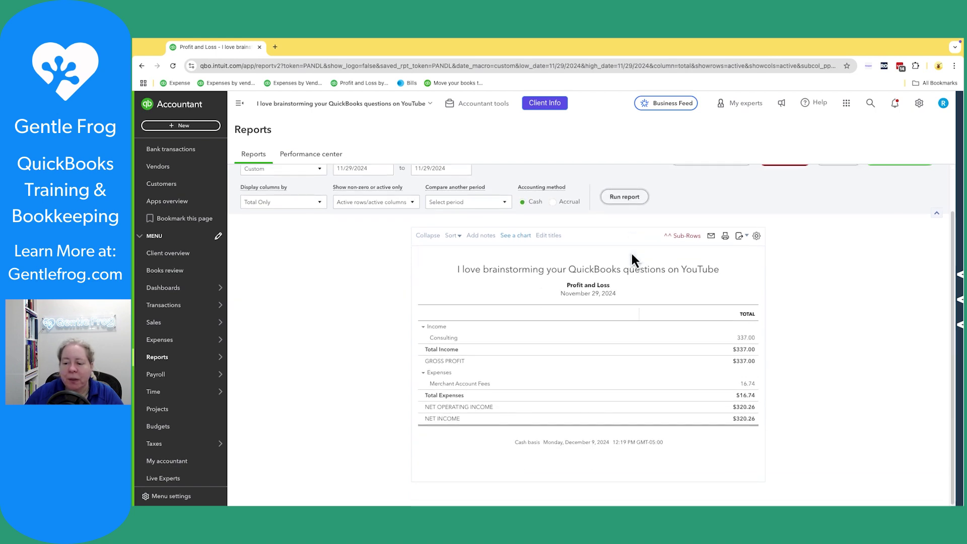